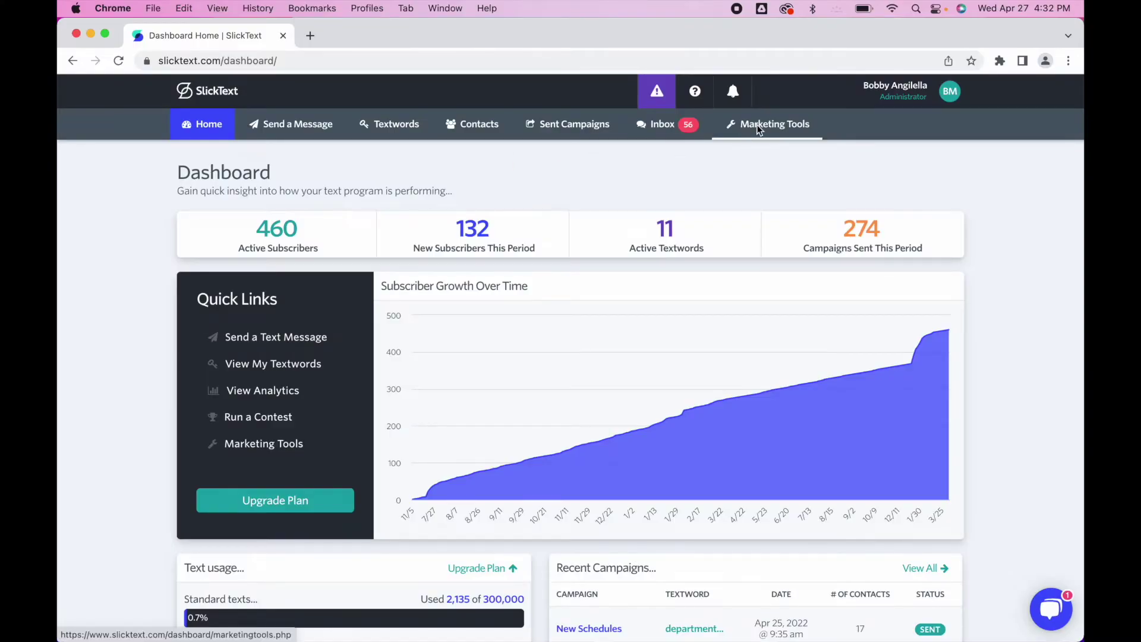
Open the QR Code Generator from the marketing tools.
left_click(758, 124)
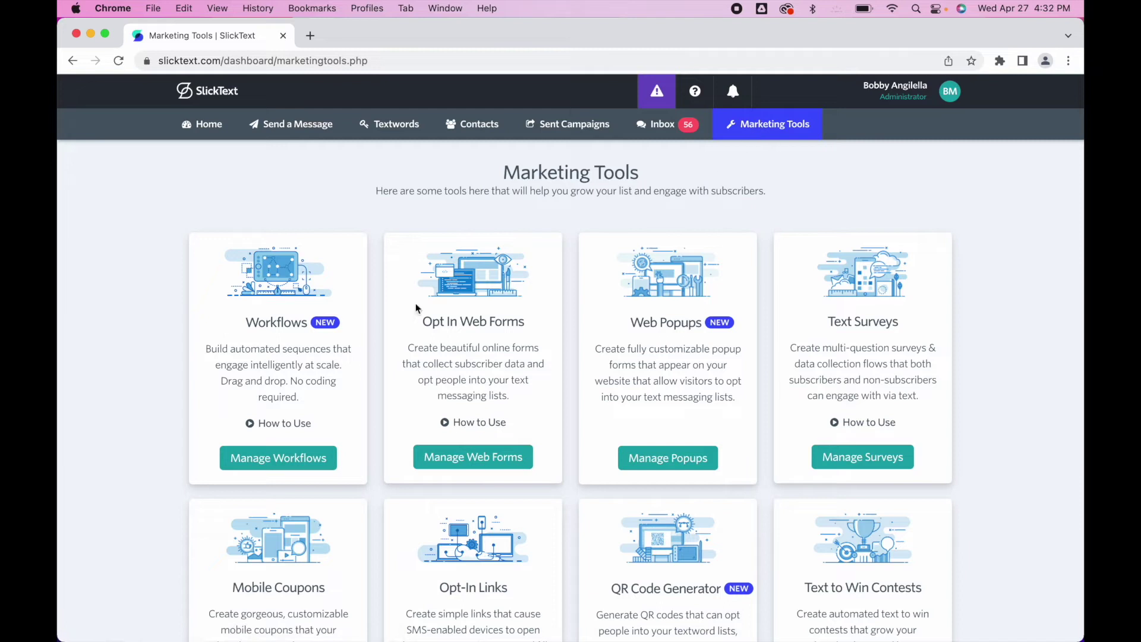
scroll(593, 366, "down", 5)
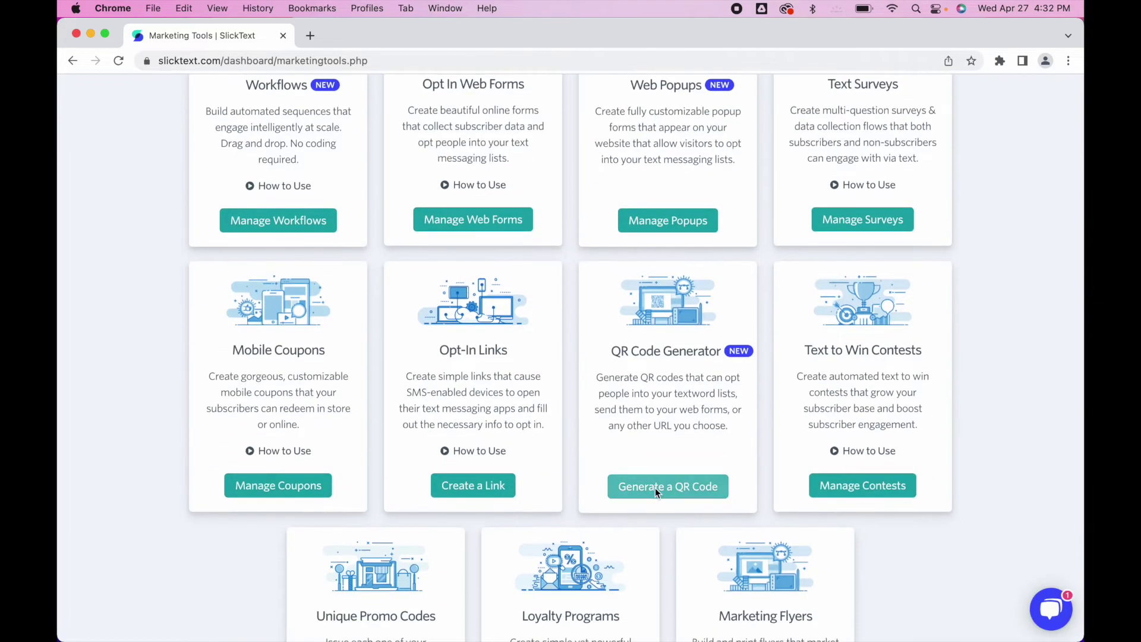
left_click(655, 488)
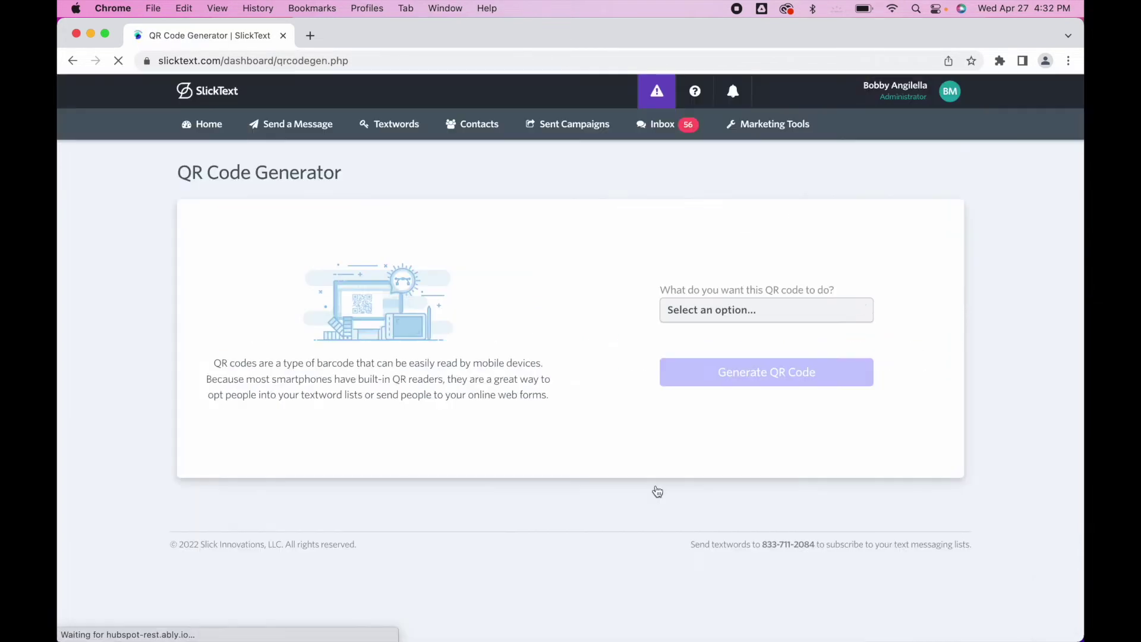
Generate a QR code that opts people into the jot textword list and download it.
left_click(764, 321)
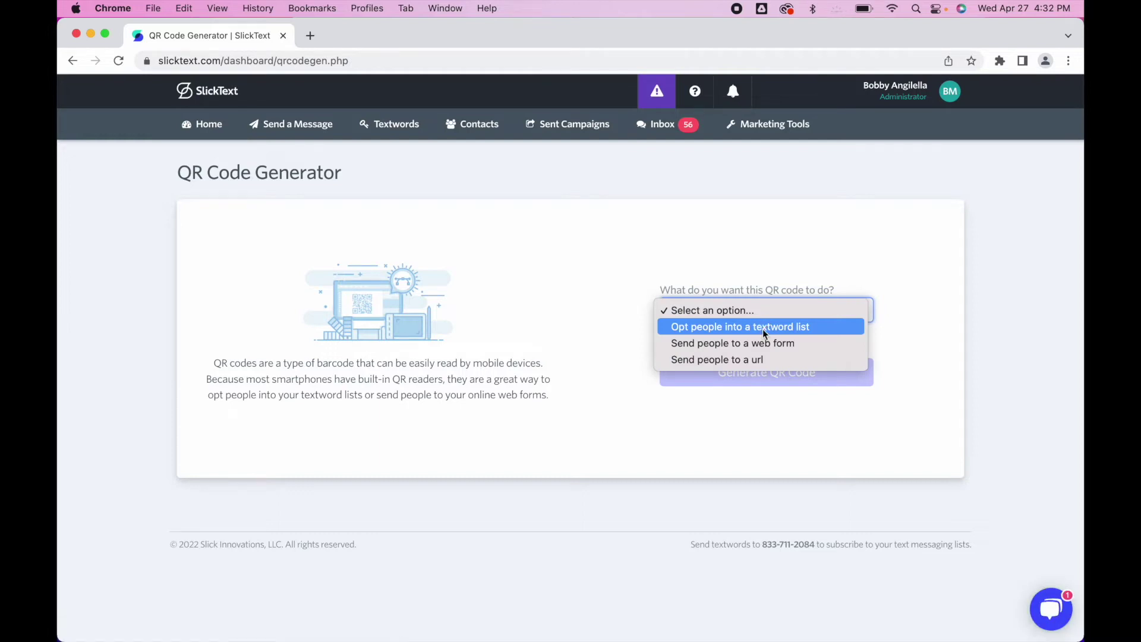
left_click(764, 327)
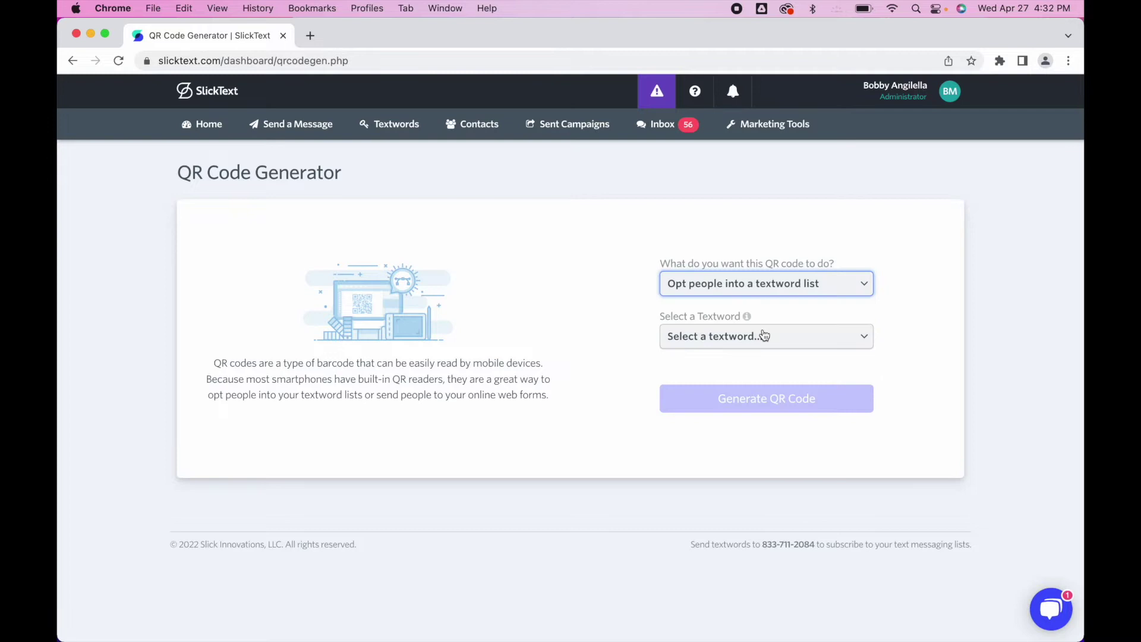
left_click(756, 340)
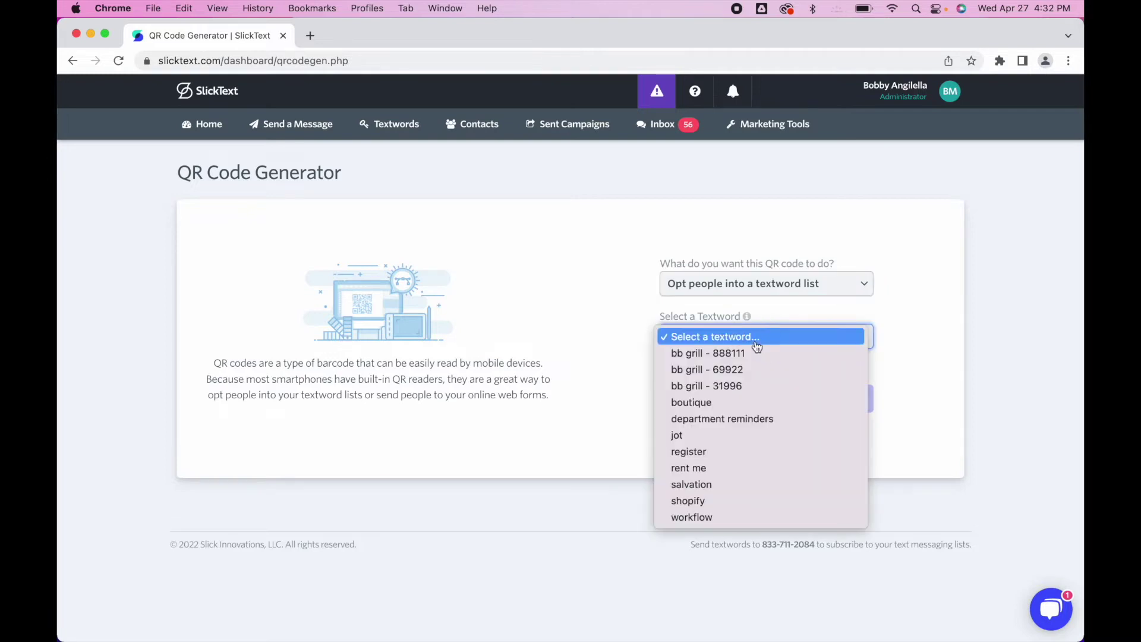
left_click(696, 434)
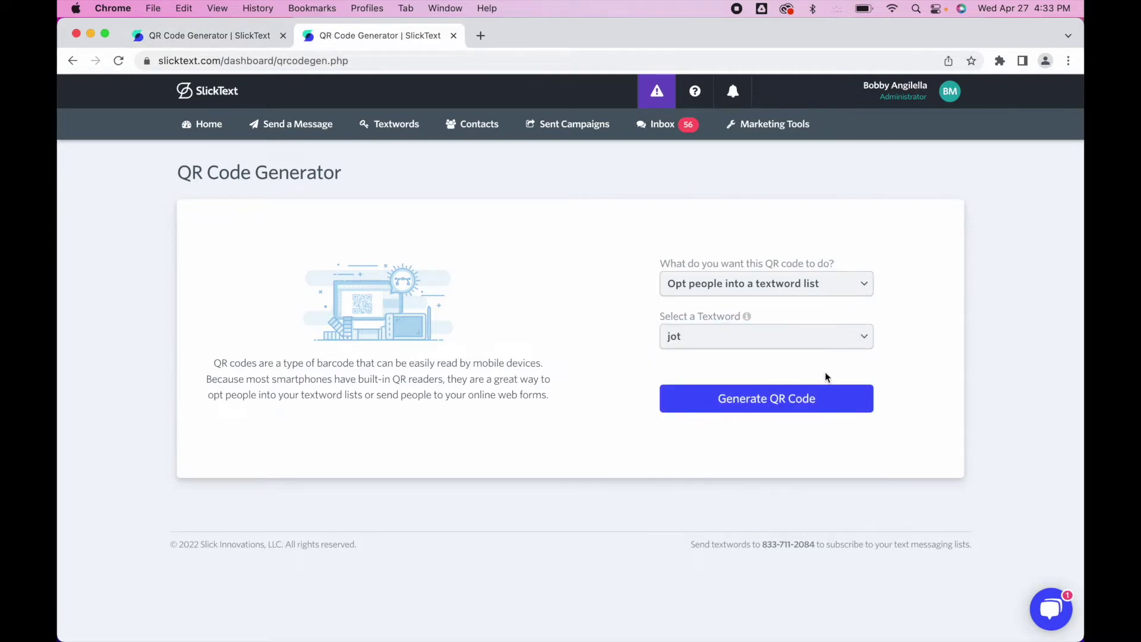
left_click(817, 400)
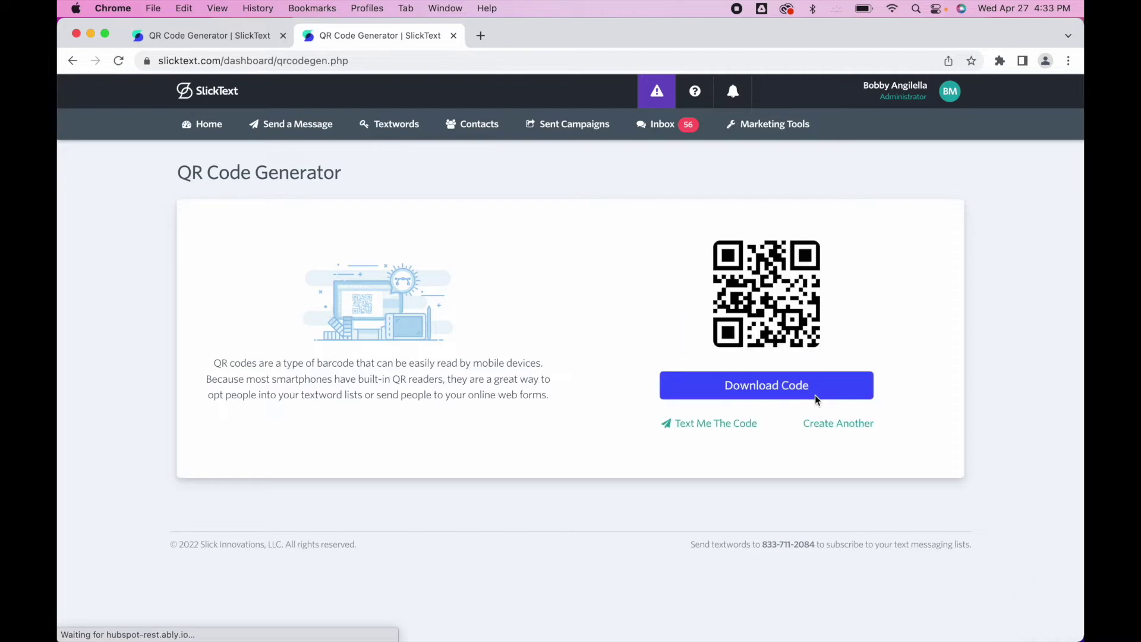
left_click(815, 394)
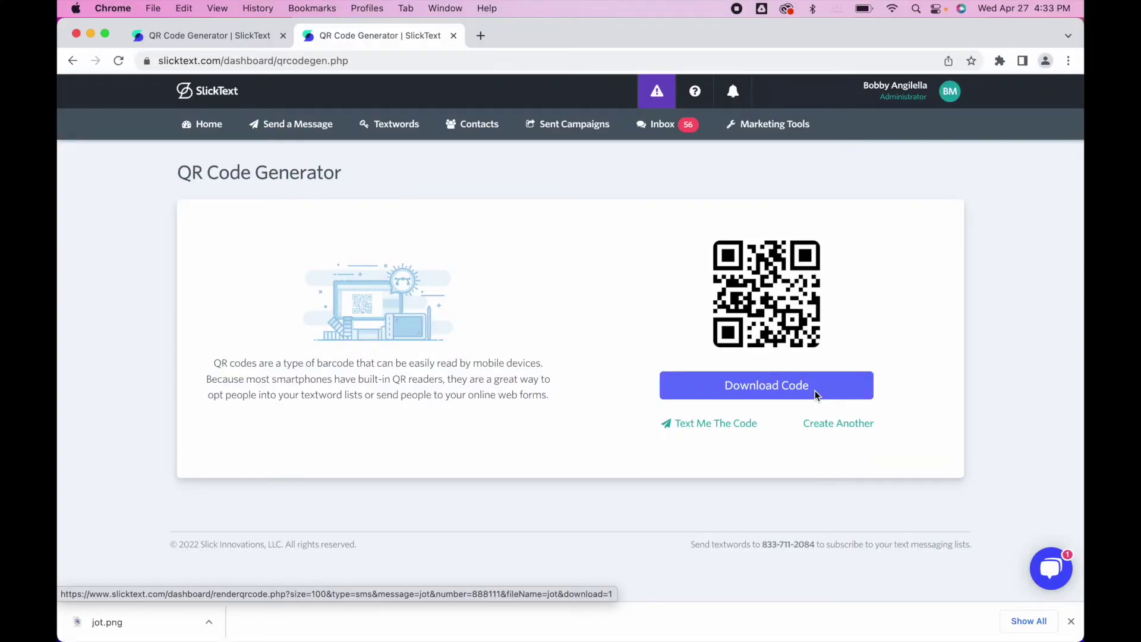
Create another QR code that sends people to the Retail Store web form and download it.
left_click(809, 423)
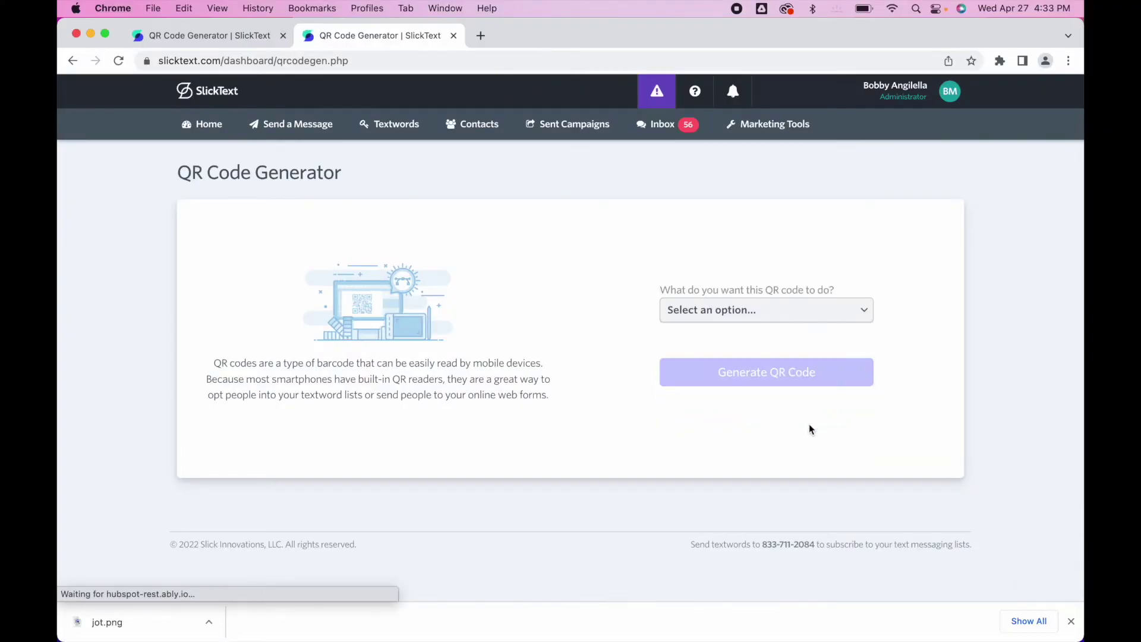
left_click(797, 308)
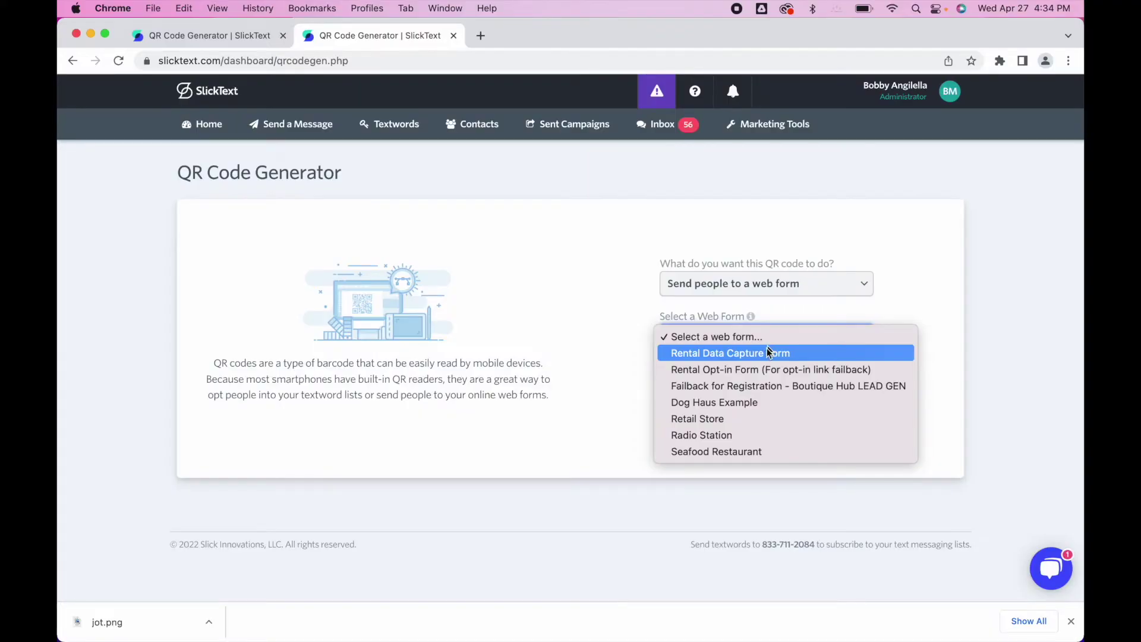
left_click(730, 418)
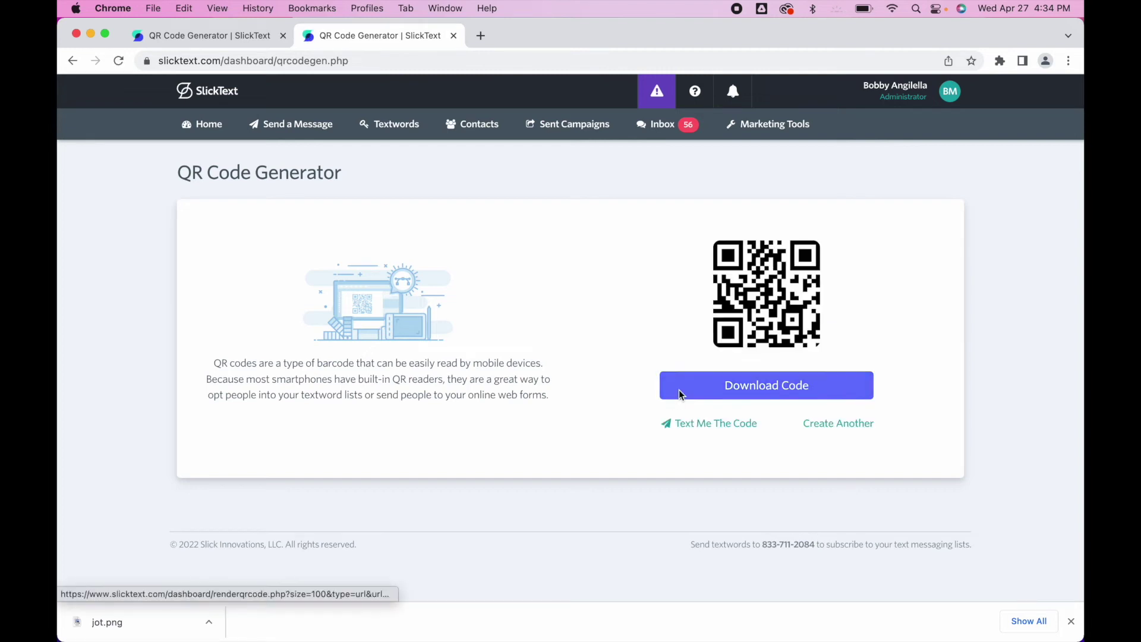
left_click(681, 394)
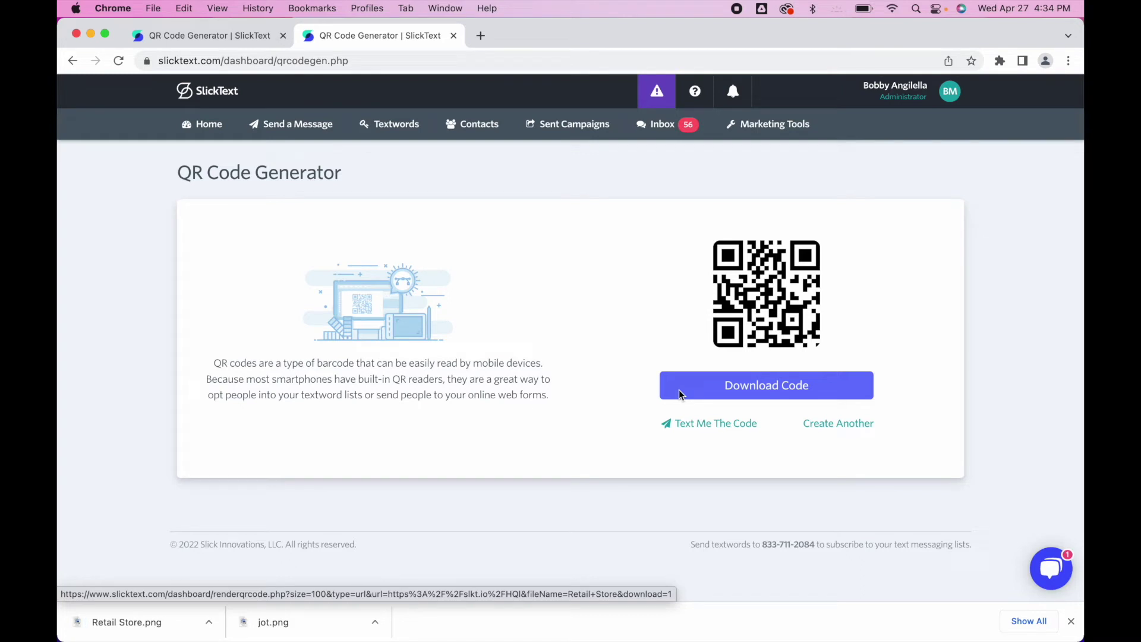
left_click(822, 423)
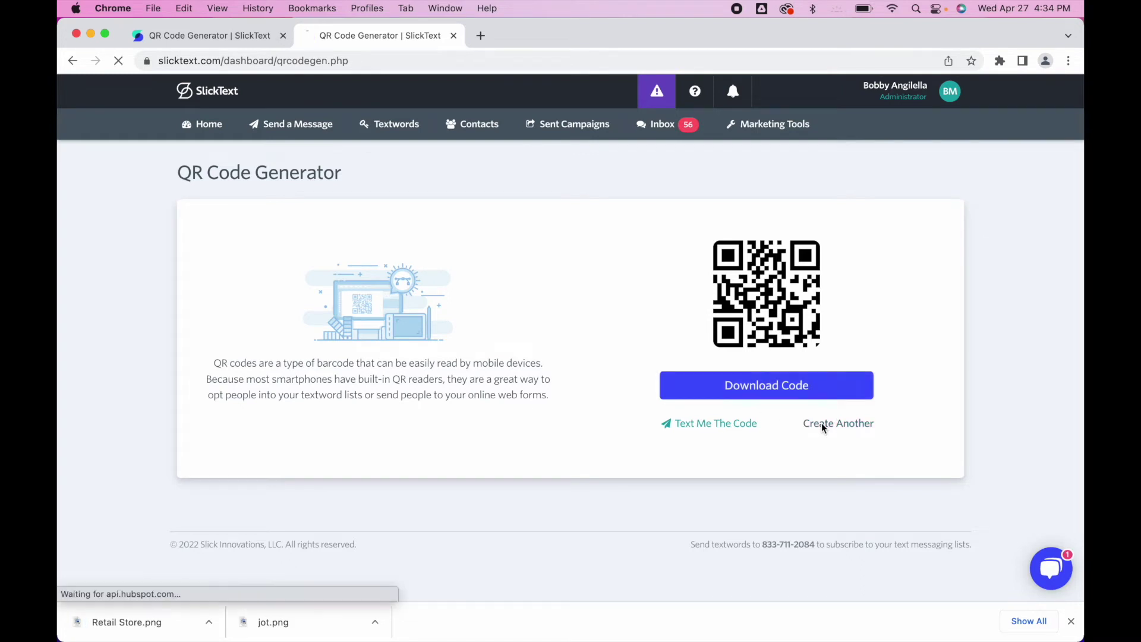
left_click(766, 309)
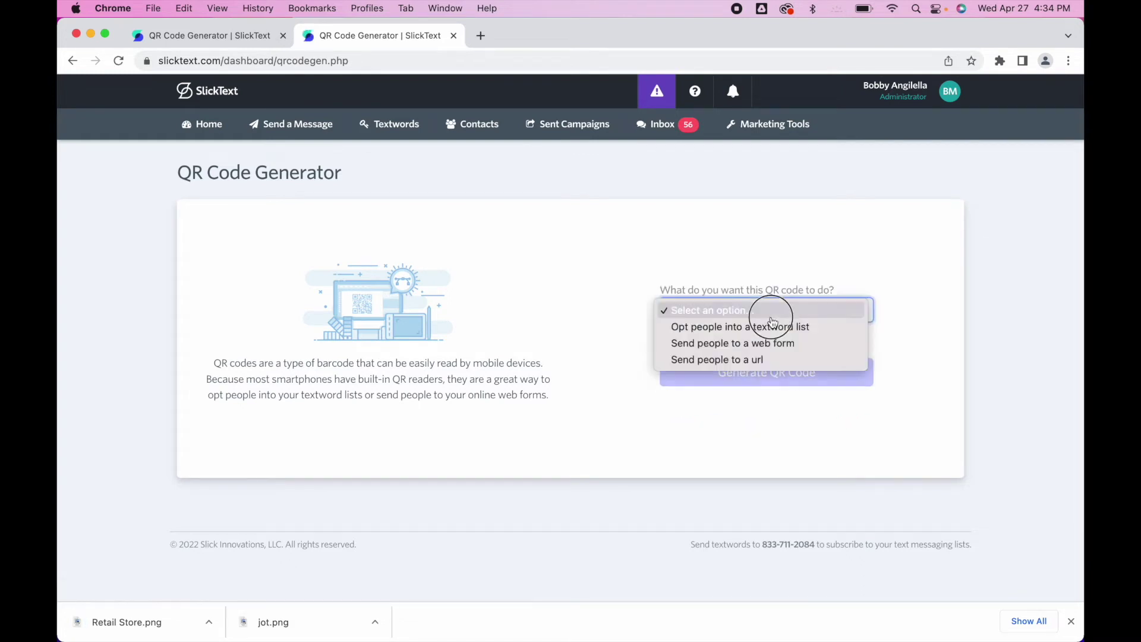
left_click(756, 361)
left_click(750, 340)
key("Down")
key("Return")
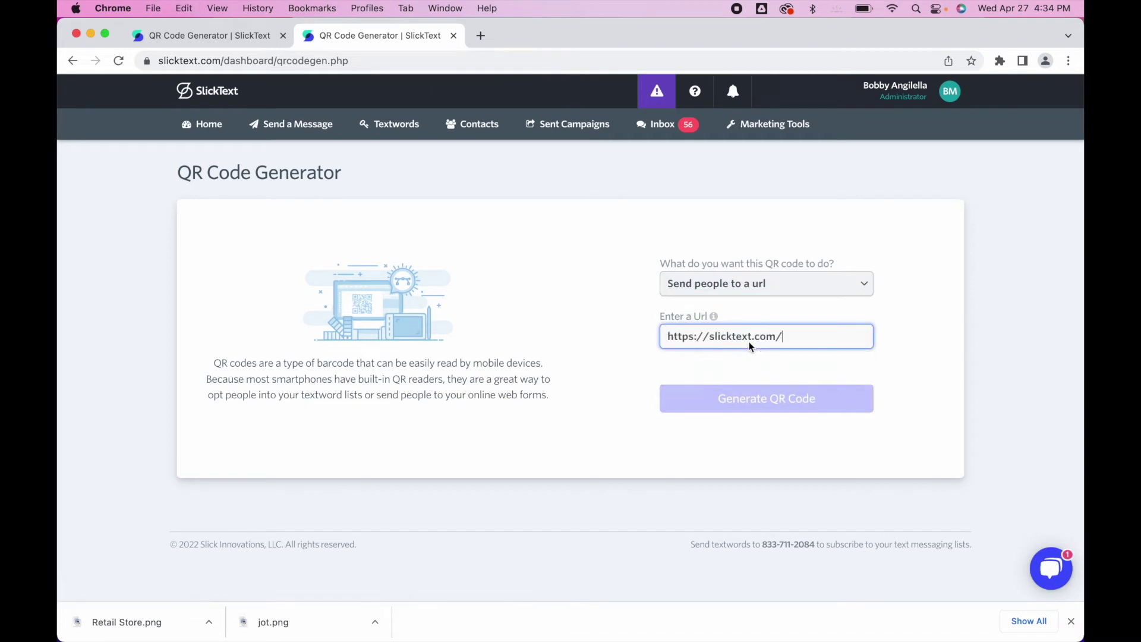
left_click(742, 399)
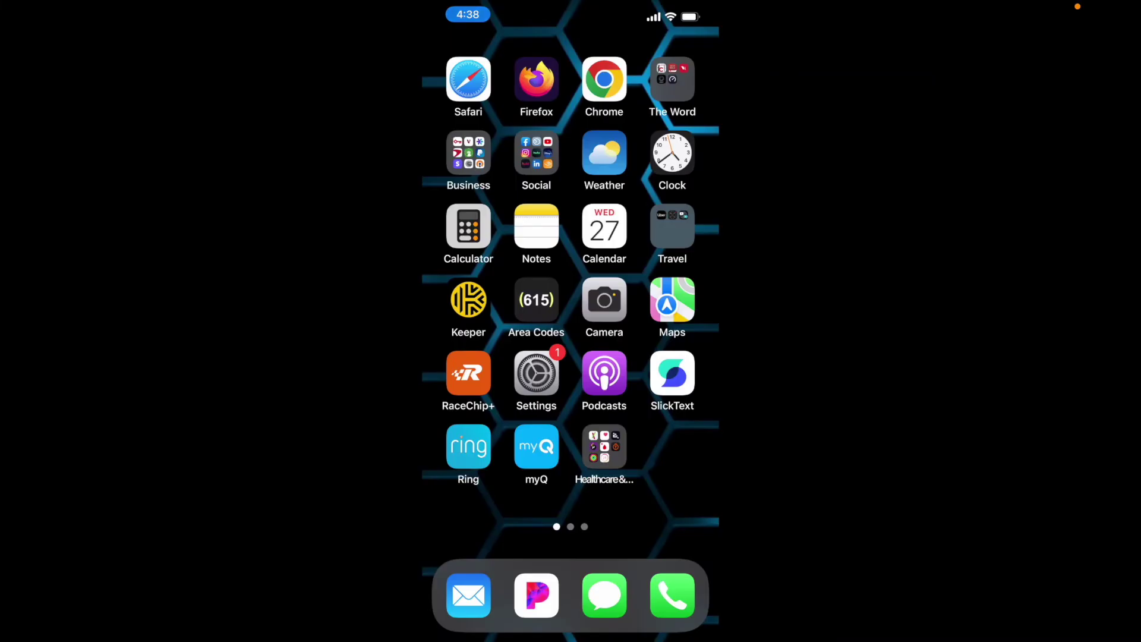
Scan the URL QR code with the phone's Camera app and view the slicktext.com page it links to.
left_click(604, 300)
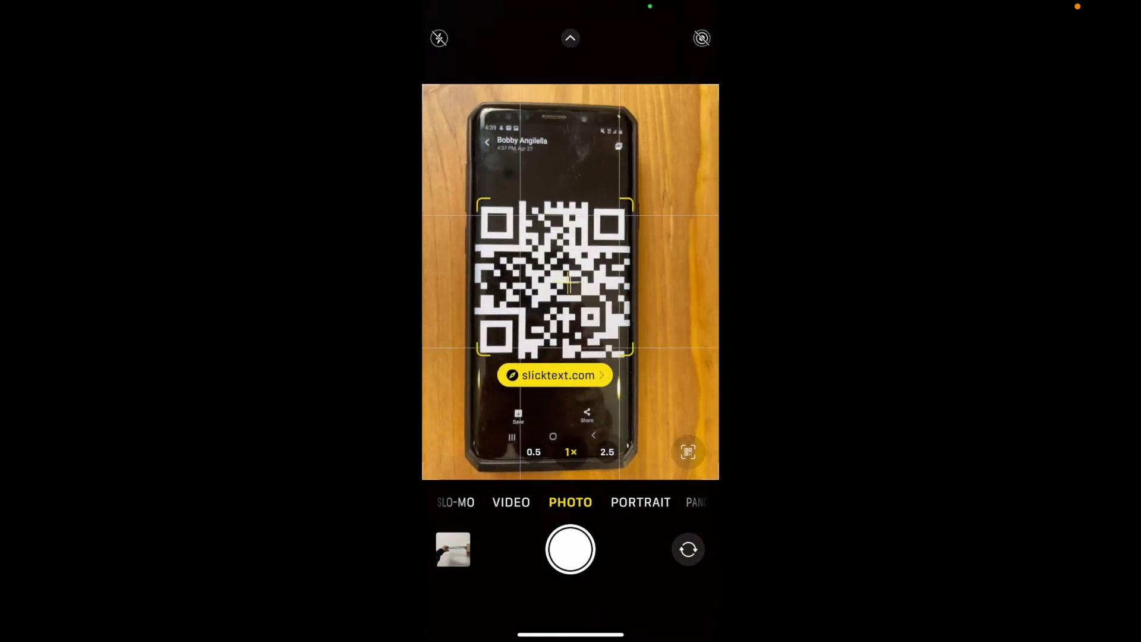
left_click(557, 385)
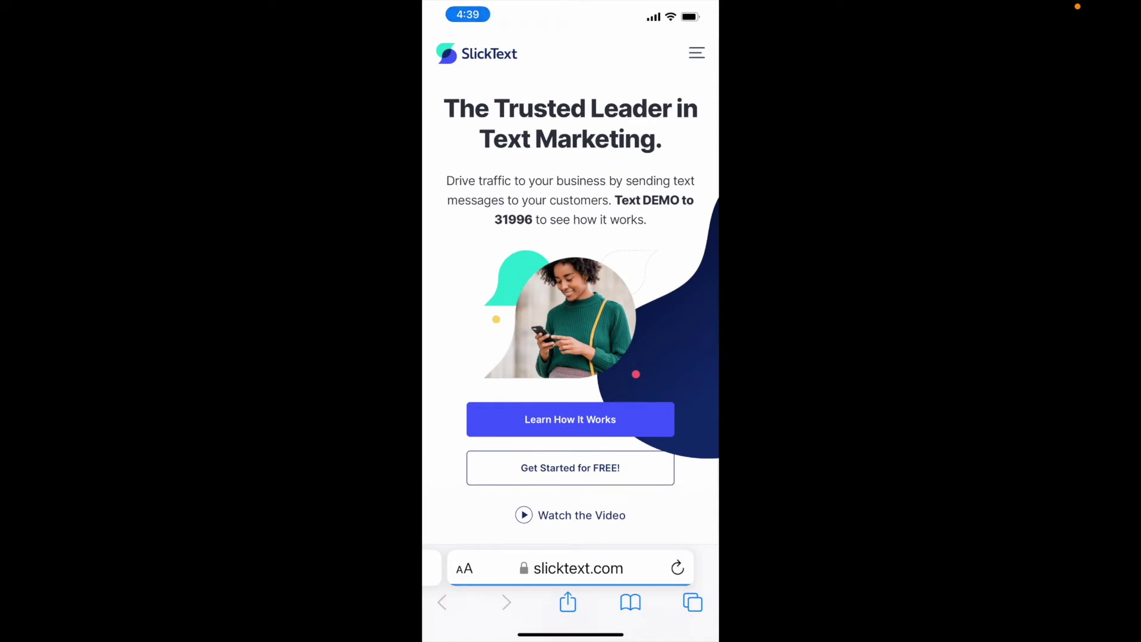
left_click_drag(571, 634, 570, 416)
Scan the web form QR code with the phone camera, open its slkt.io link and enter the mobile number in the form.
left_click(604, 299)
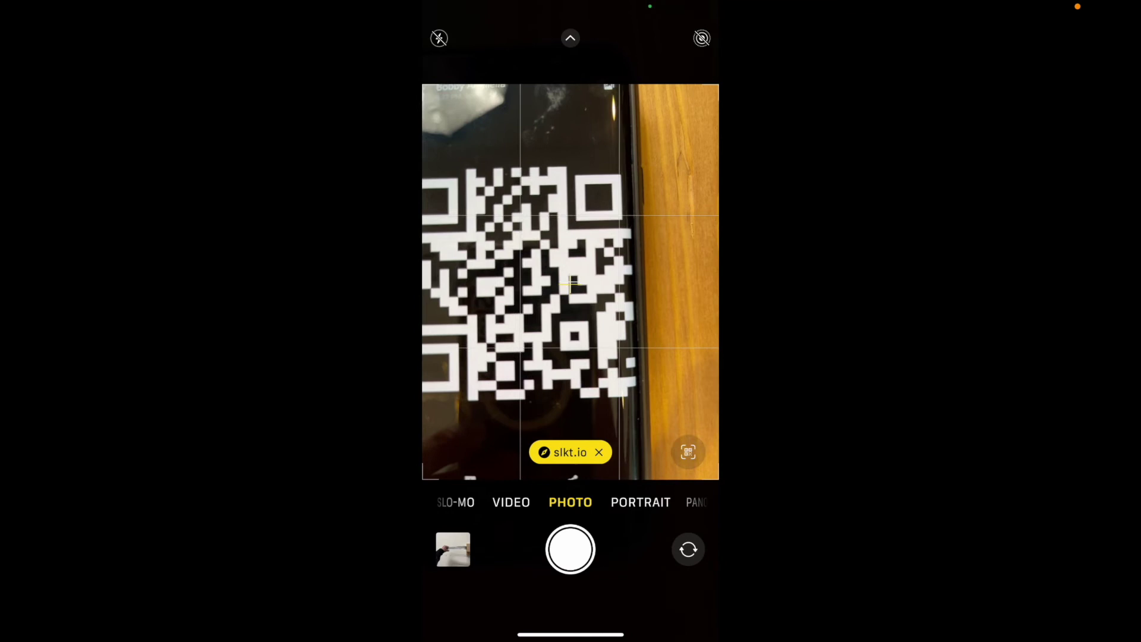
left_click(564, 452)
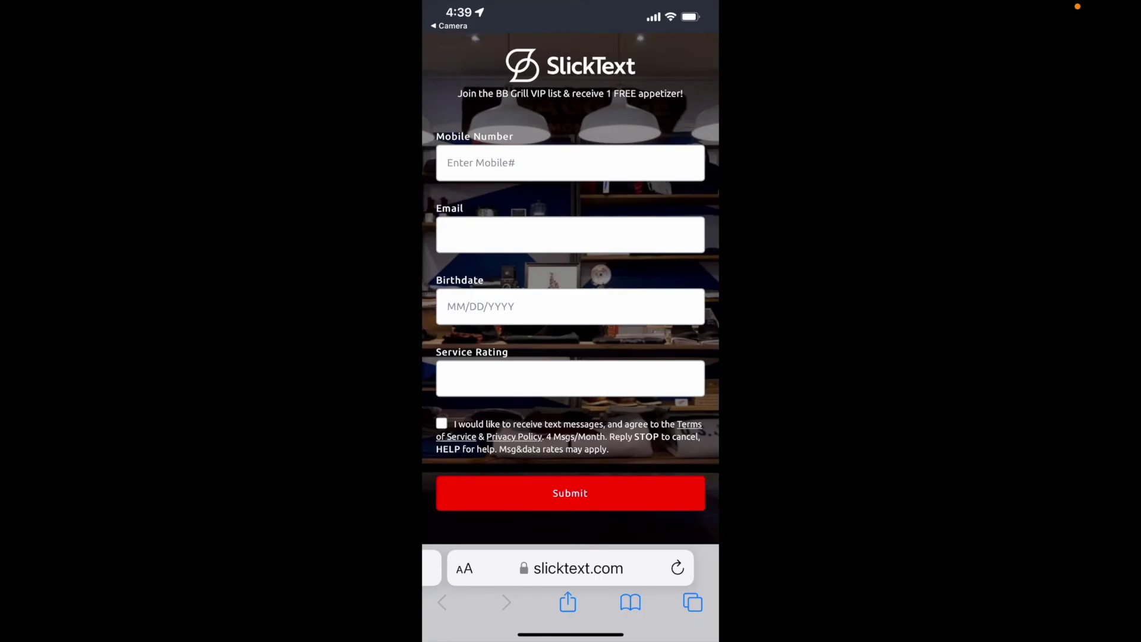
left_click(569, 163)
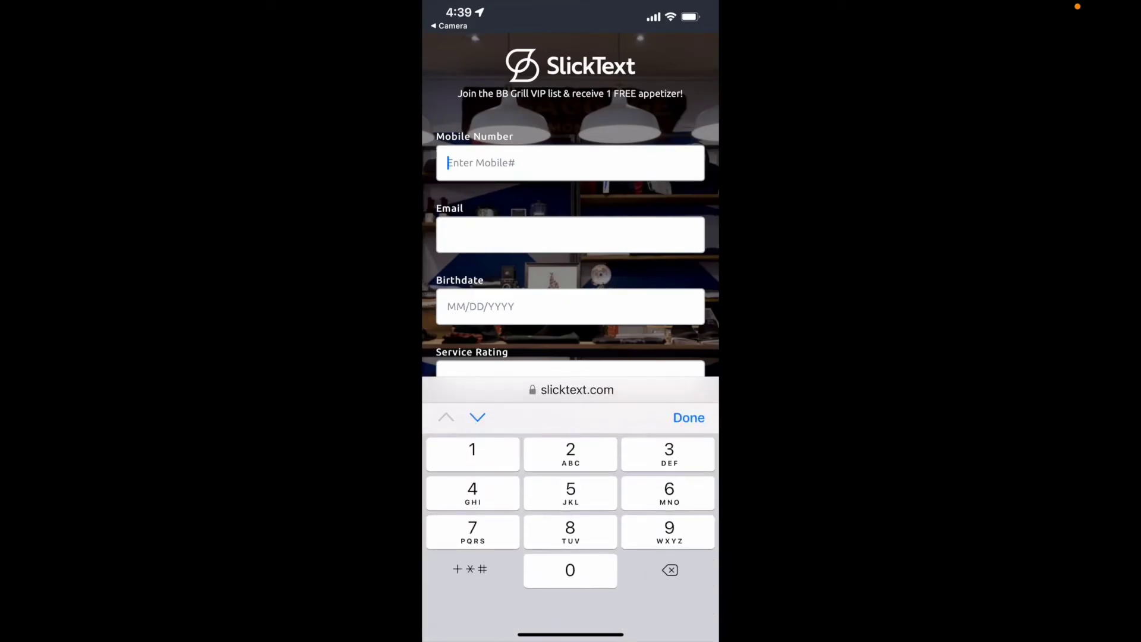
type("716")
left_click(688, 418)
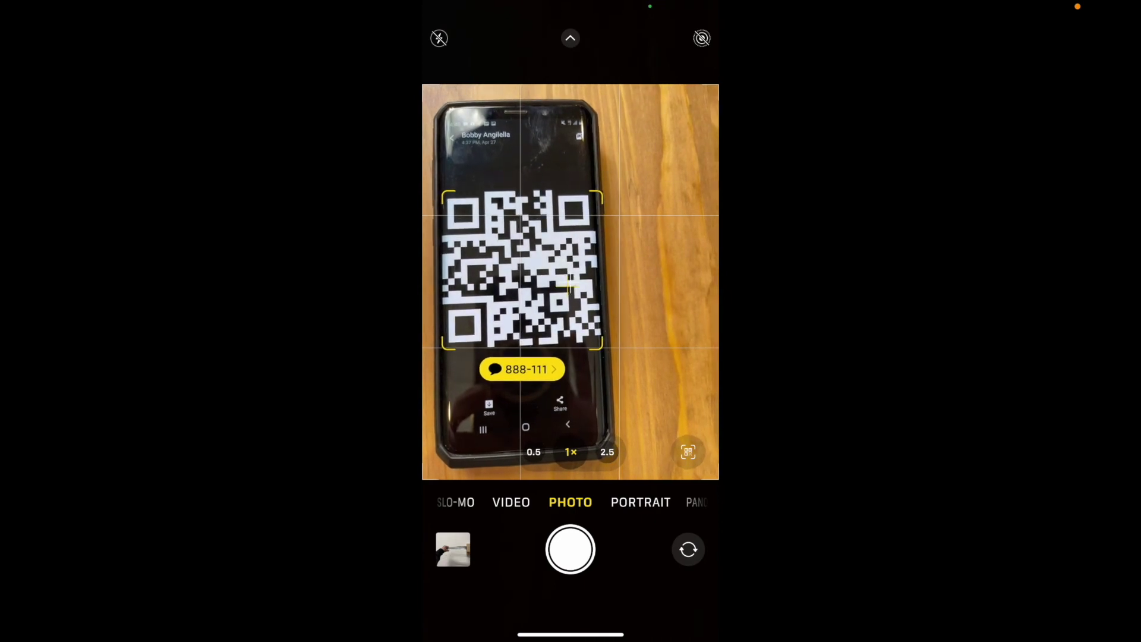
Follow the text-message link from the scanned textword QR code and check the opt-in conversation in Messages.
left_click(523, 369)
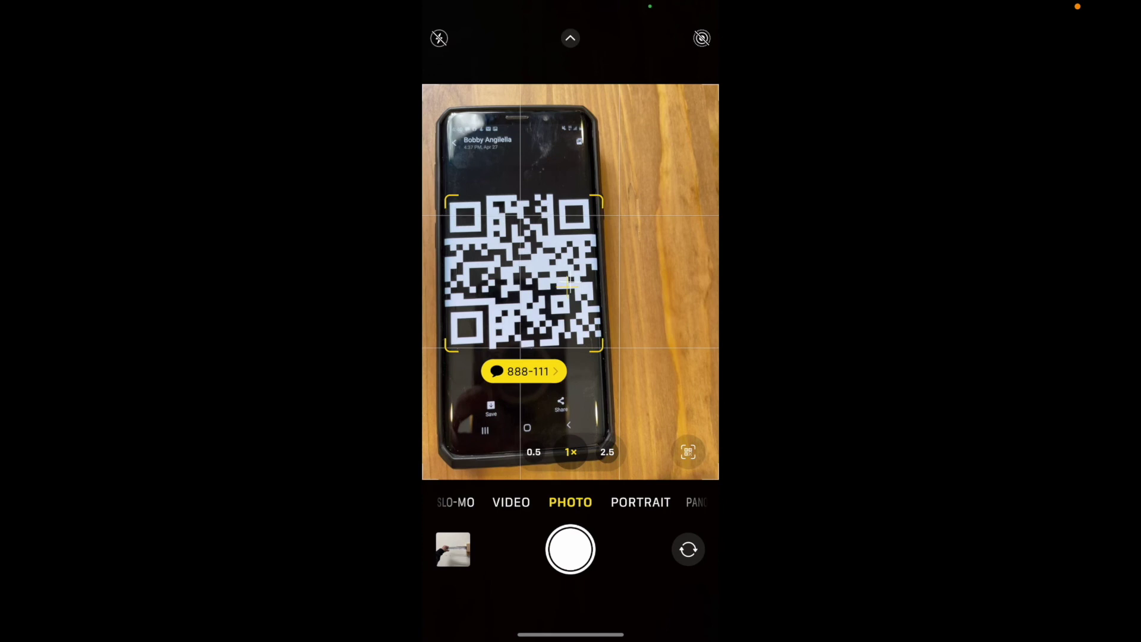
left_click_drag(570, 635, 571, 417)
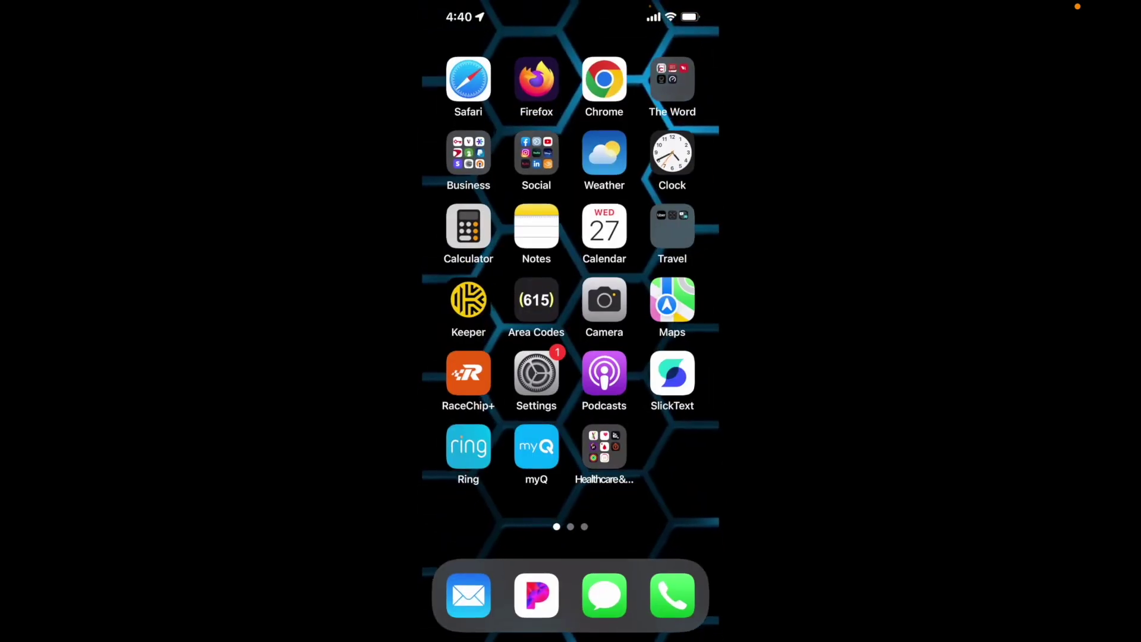
left_click(604, 595)
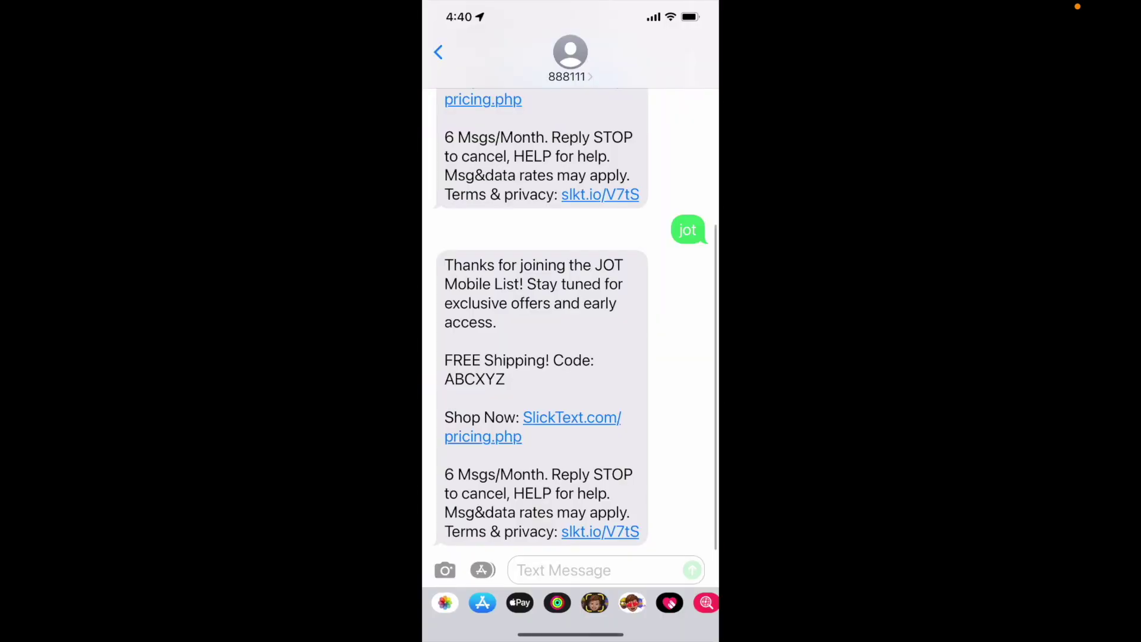